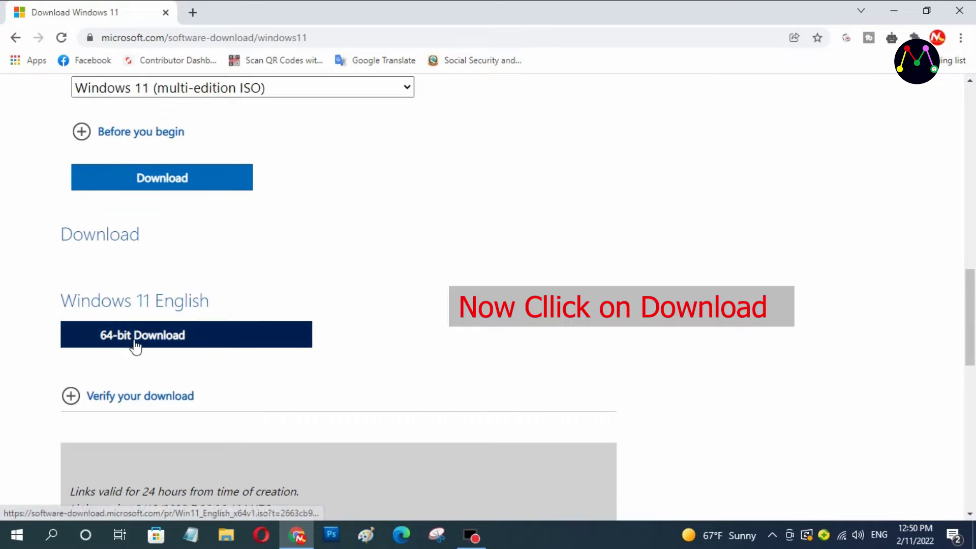
# Step: Download the 64-bit Windows 11 English ISO and select the downloaded Win11_English_x64v1.iso in its folder
pyautogui.click(159, 337)
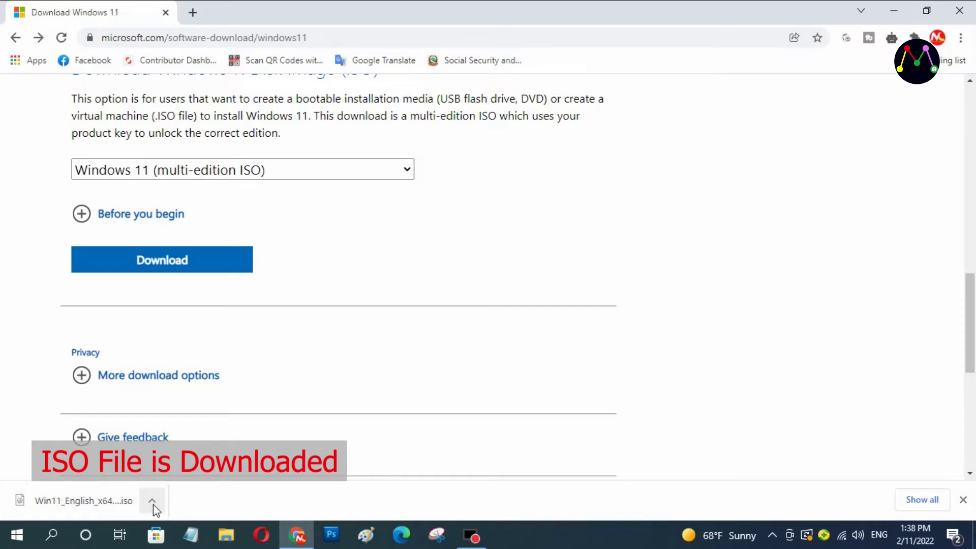
pyautogui.click(152, 501)
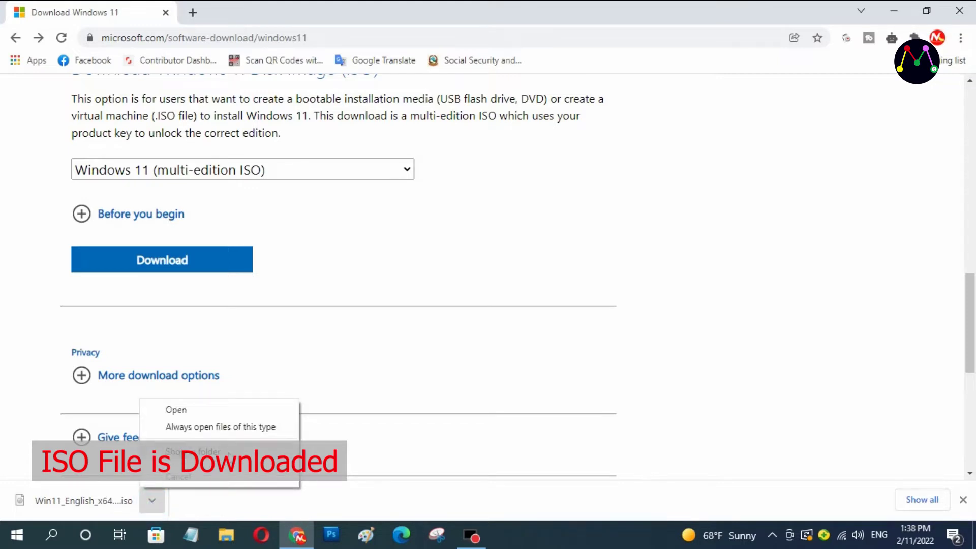
pyautogui.click(229, 451)
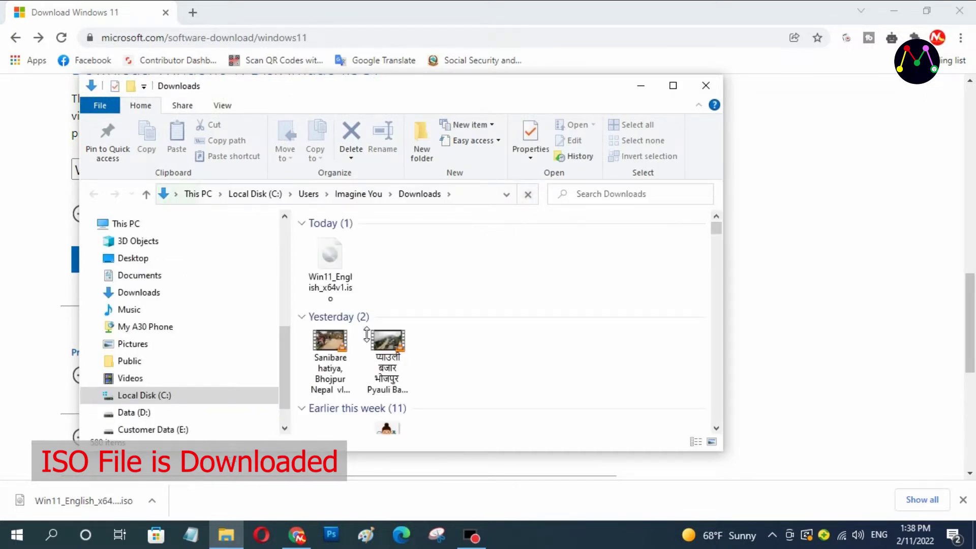
pyautogui.click(344, 257)
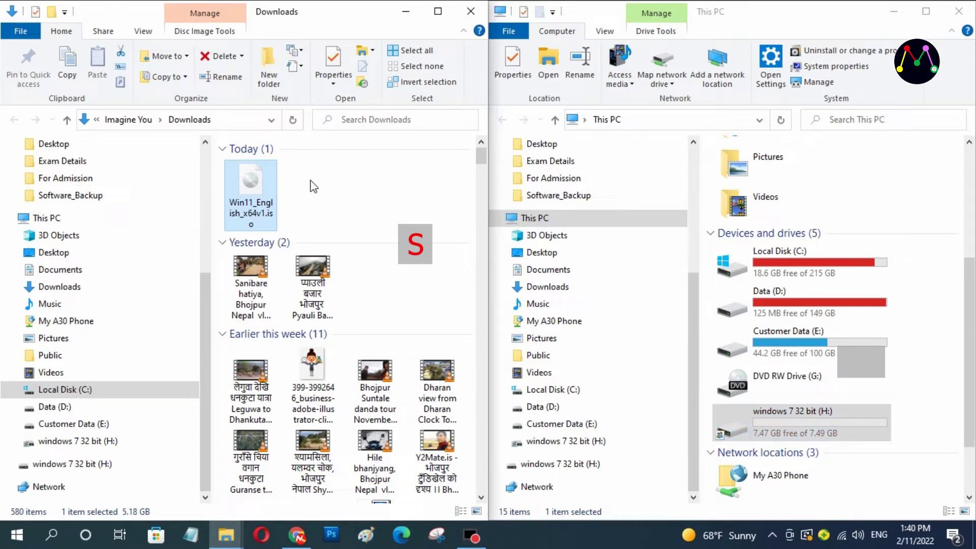
# Step: Switch back to Chrome and search the web for "rufus download" in a new tab
pyautogui.click(299, 535)
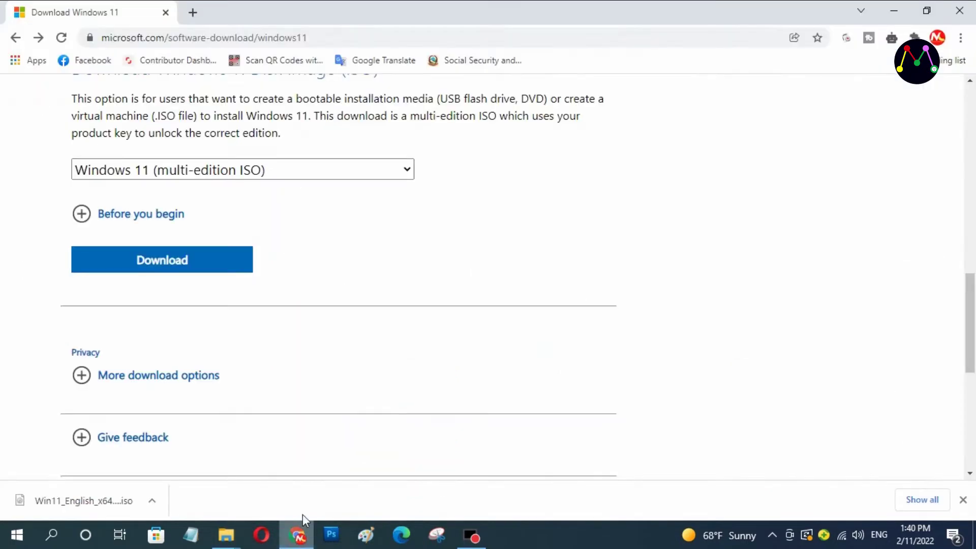
pyautogui.click(192, 13)
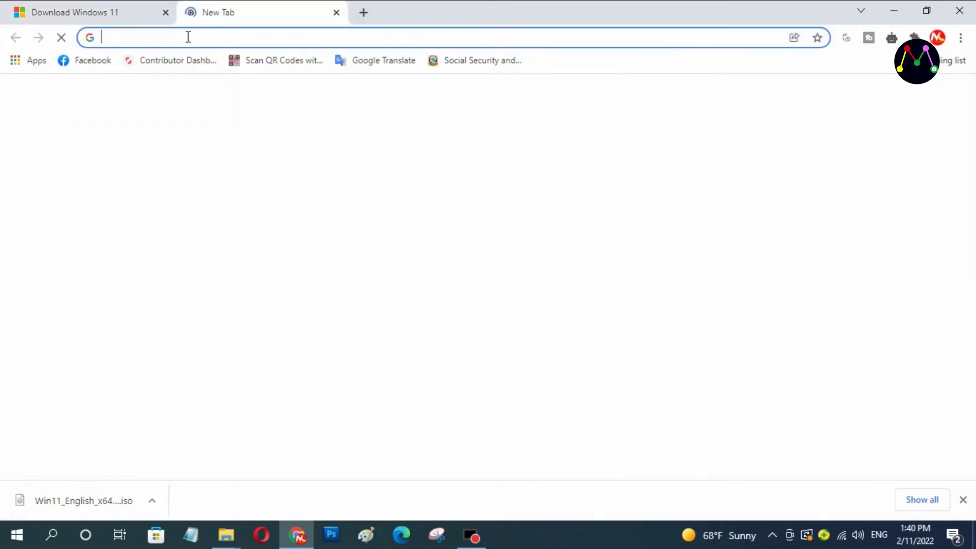
pyautogui.write('rufu')
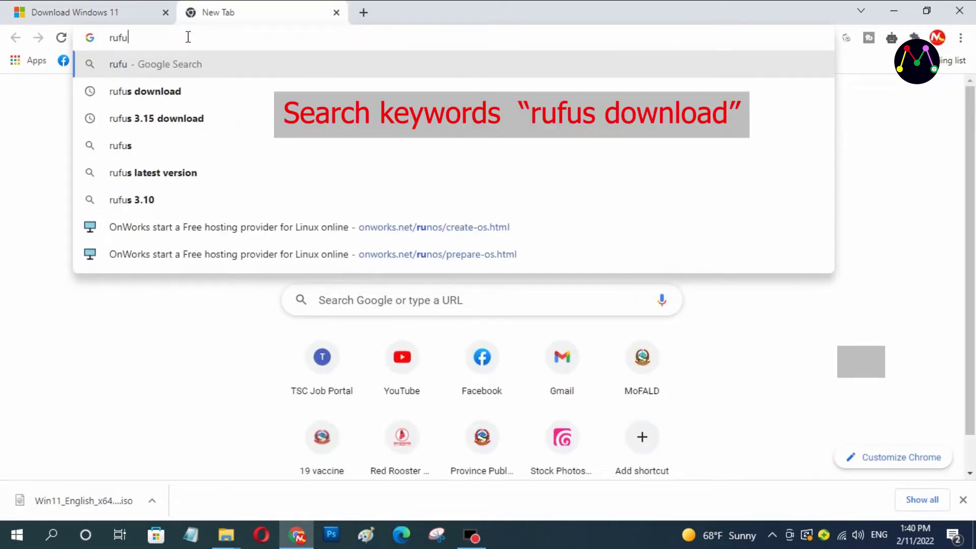
pyautogui.write('s dw')
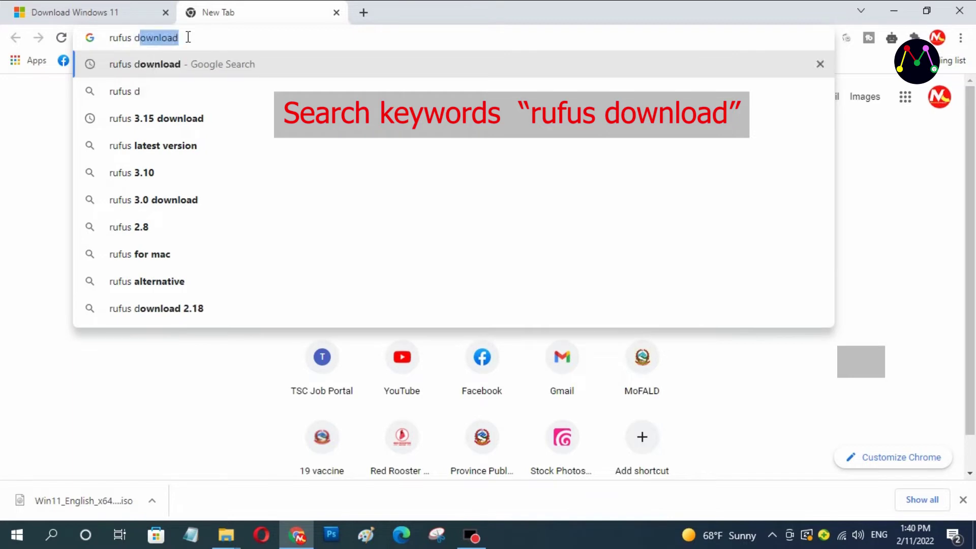
pyautogui.press('BackSpace')
pyautogui.press('BackSpace')
pyautogui.write('download')
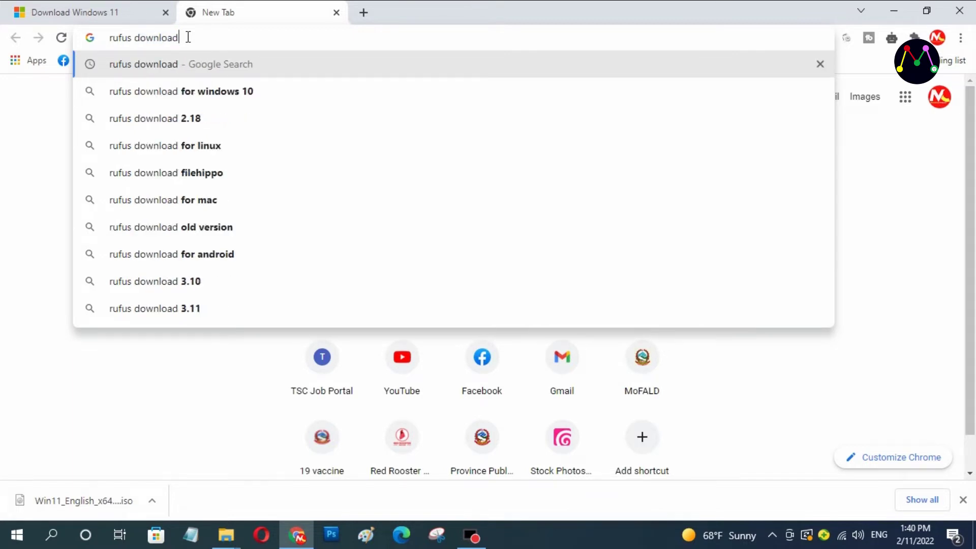
pyautogui.press('Return')
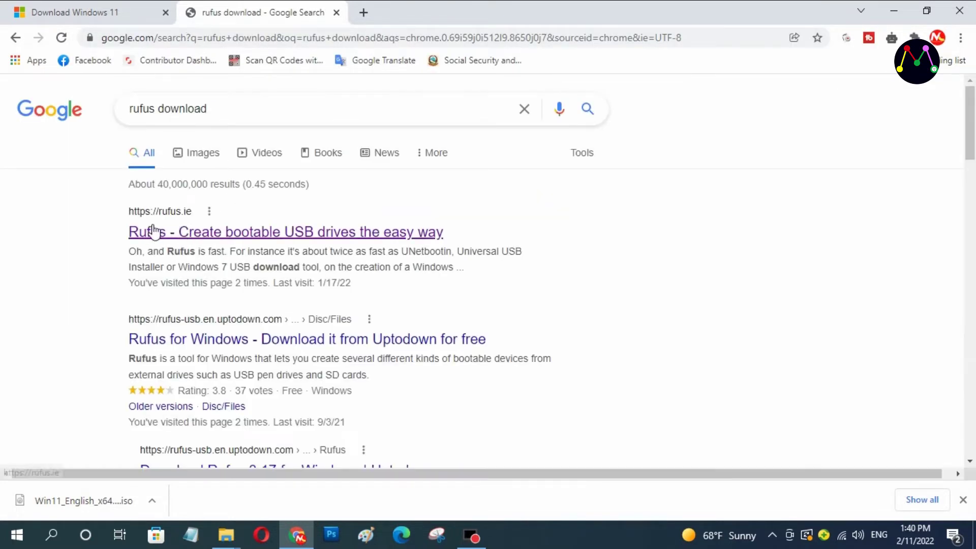
# Step: Open the official rufus.ie site from the search results and download Rufus 3.17
pyautogui.click(193, 237)
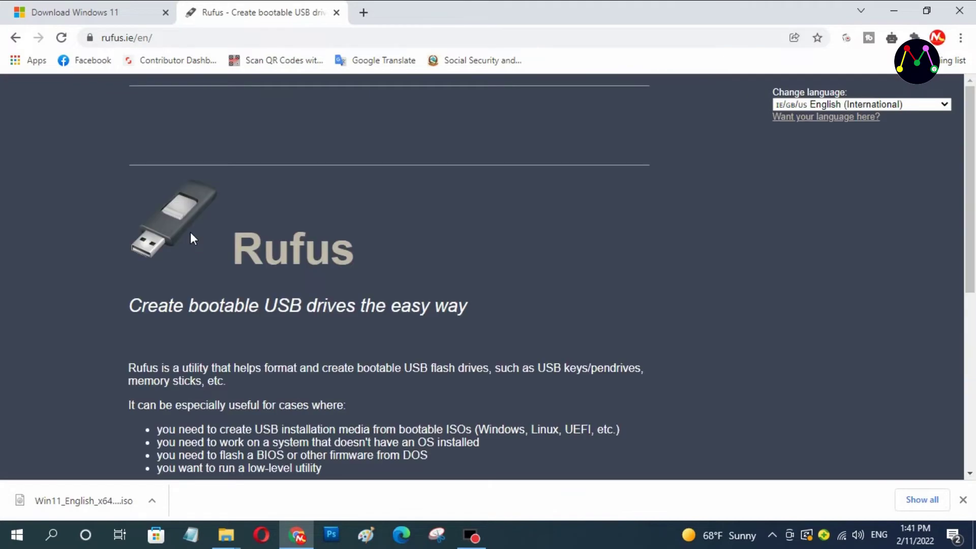
pyautogui.scroll(-4, 287, 331)
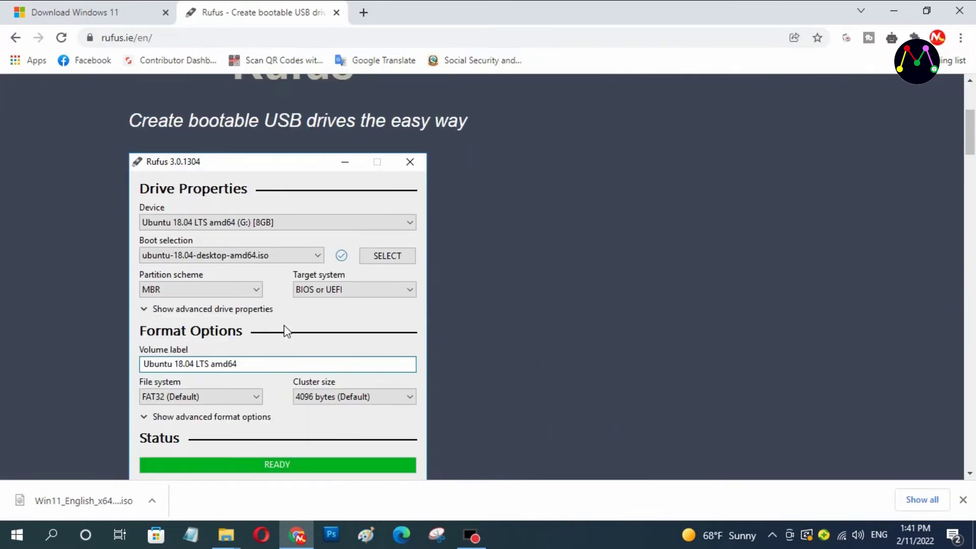
pyautogui.scroll(-10, 284, 328)
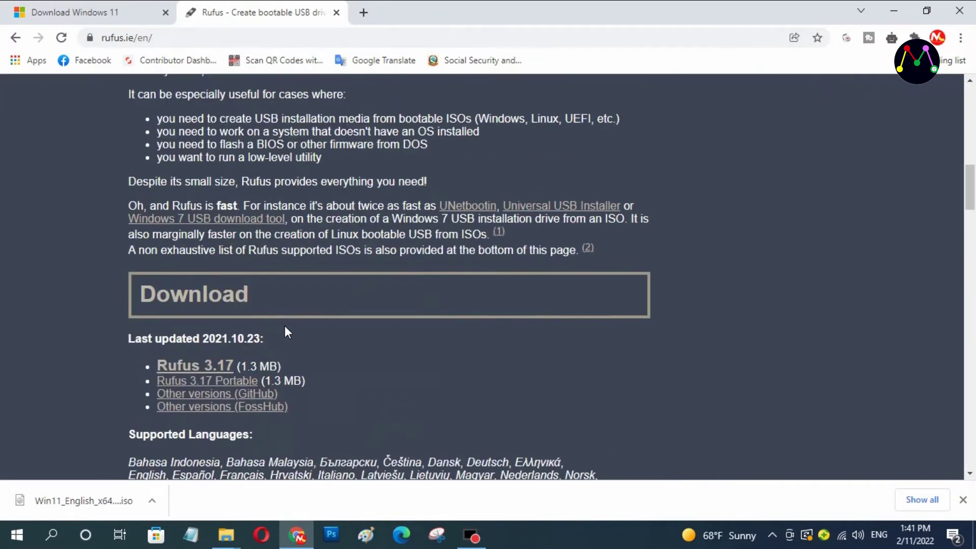
pyautogui.click(211, 367)
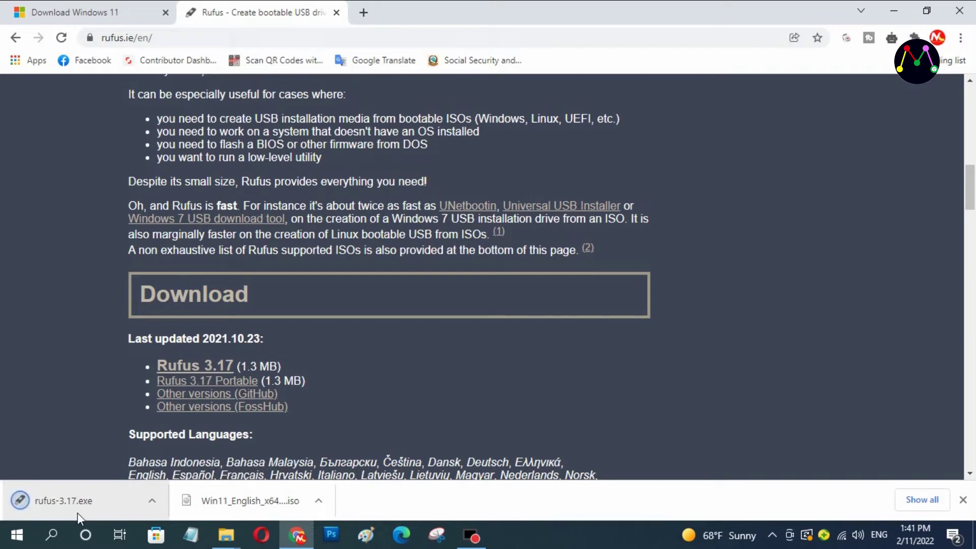
# Step: Show the downloaded rufus-3.17.exe in its folder and run it
pyautogui.click(151, 503)
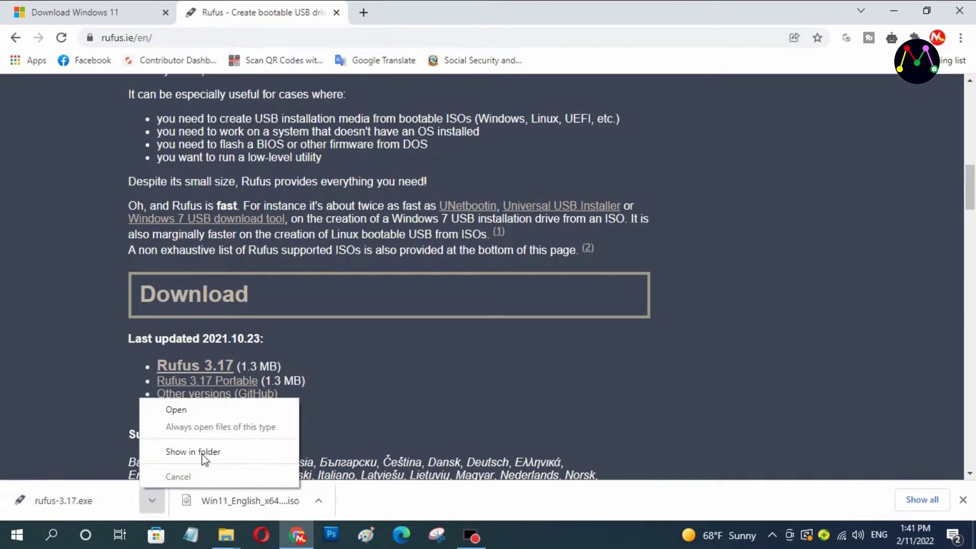
pyautogui.click(267, 450)
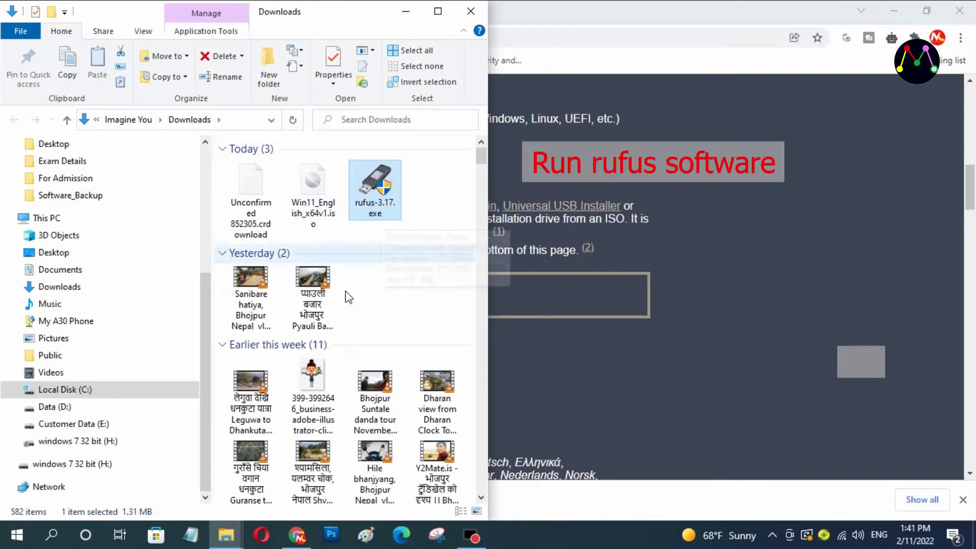
pyautogui.rightClick(384, 213)
pyautogui.click(440, 89)
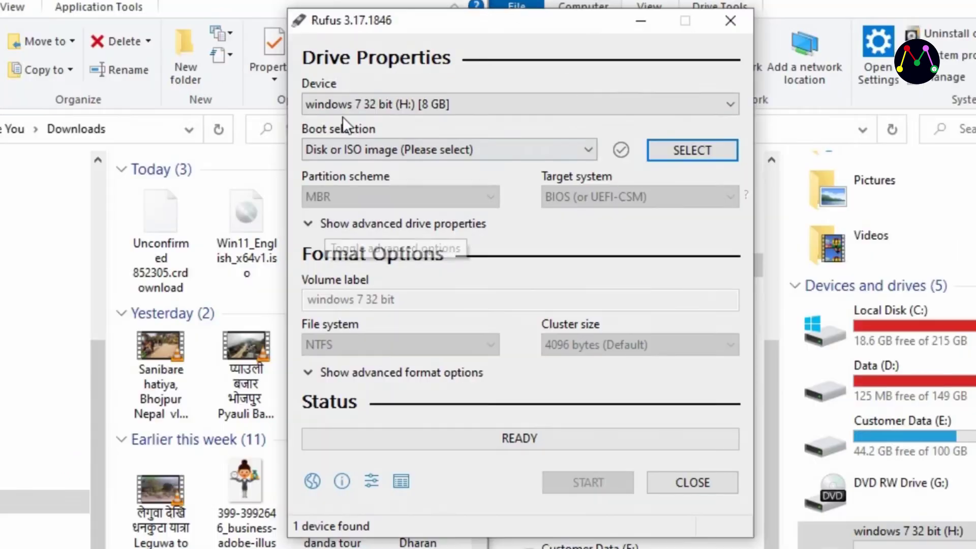
# Step: Choose the 8 GB USB drive (H:) as the device and load Win11_English_x64v1.iso from Downloads as the boot image
pyautogui.click(383, 101)
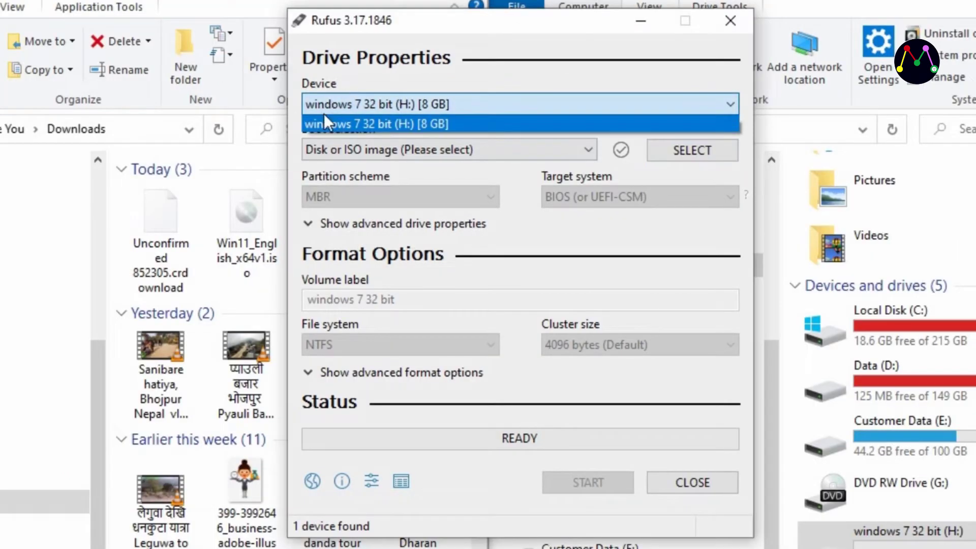
pyautogui.click(468, 120)
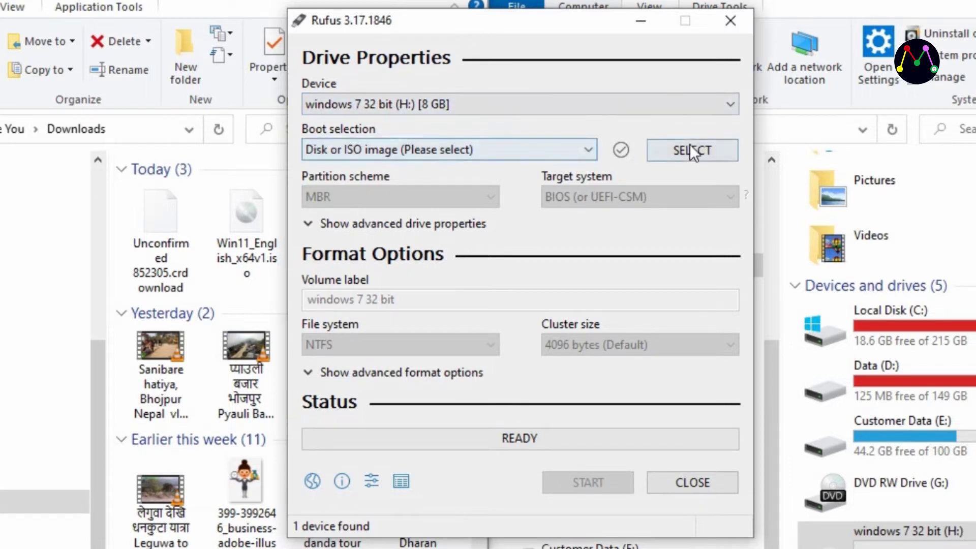
pyautogui.click(721, 153)
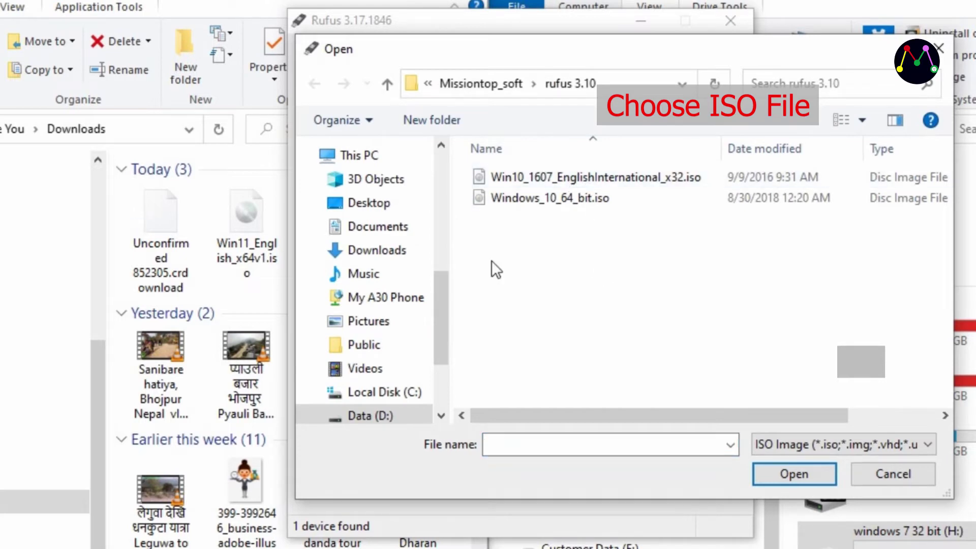
pyautogui.click(382, 252)
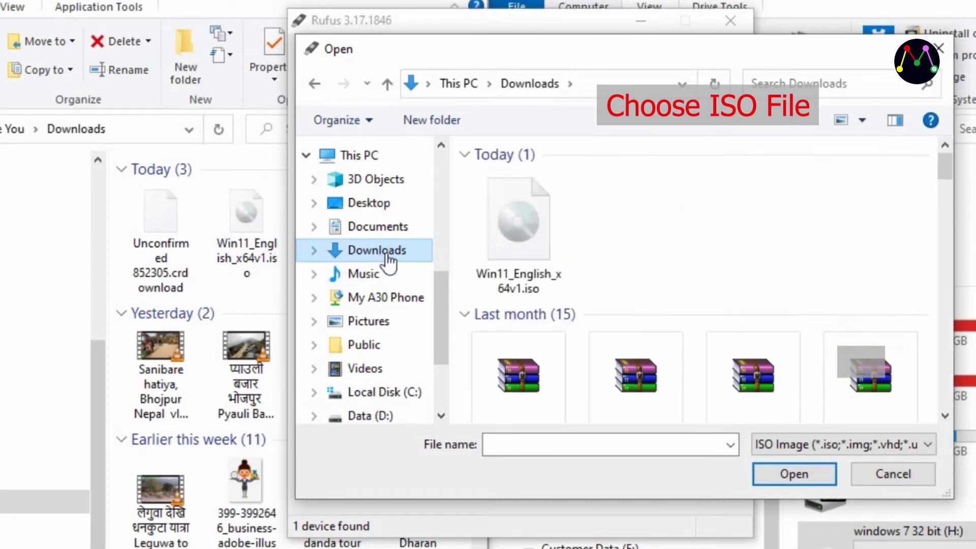
pyautogui.click(527, 232)
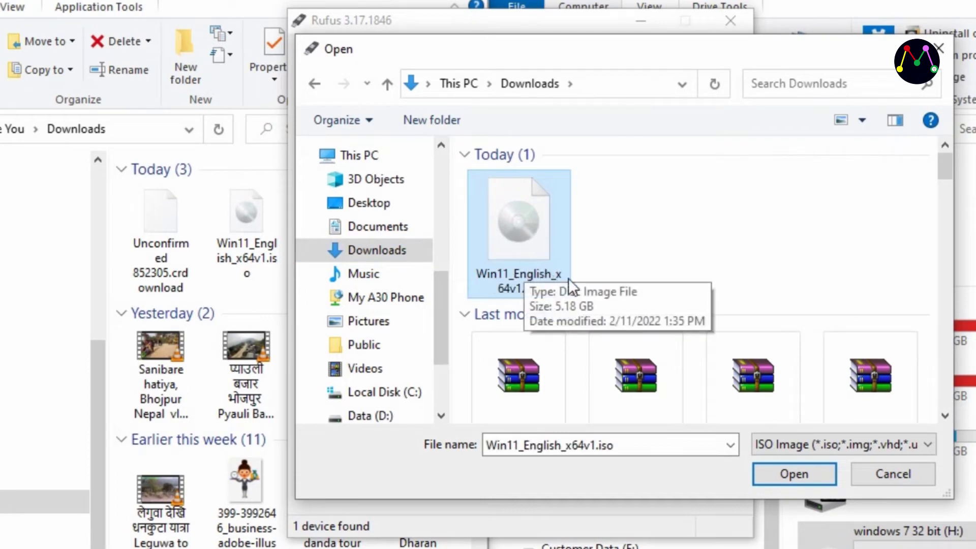
pyautogui.click(805, 474)
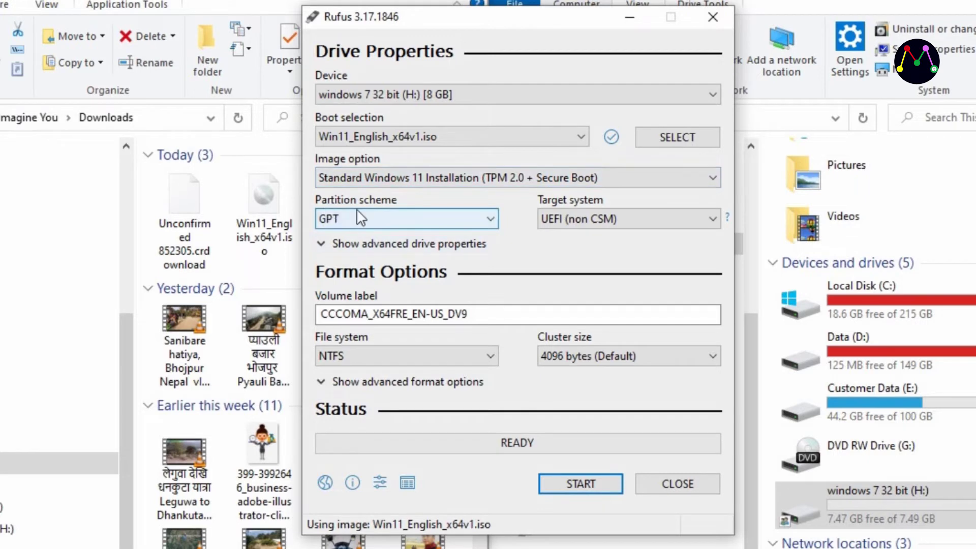
# Step: Try the MBR and GPT partition schemes in turn to compare their target systems
pyautogui.click(492, 219)
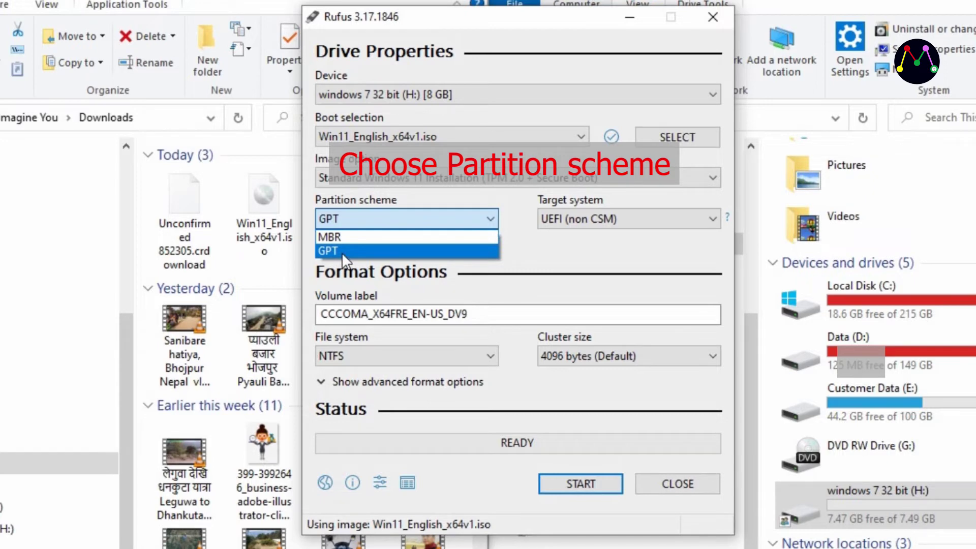
pyautogui.click(368, 239)
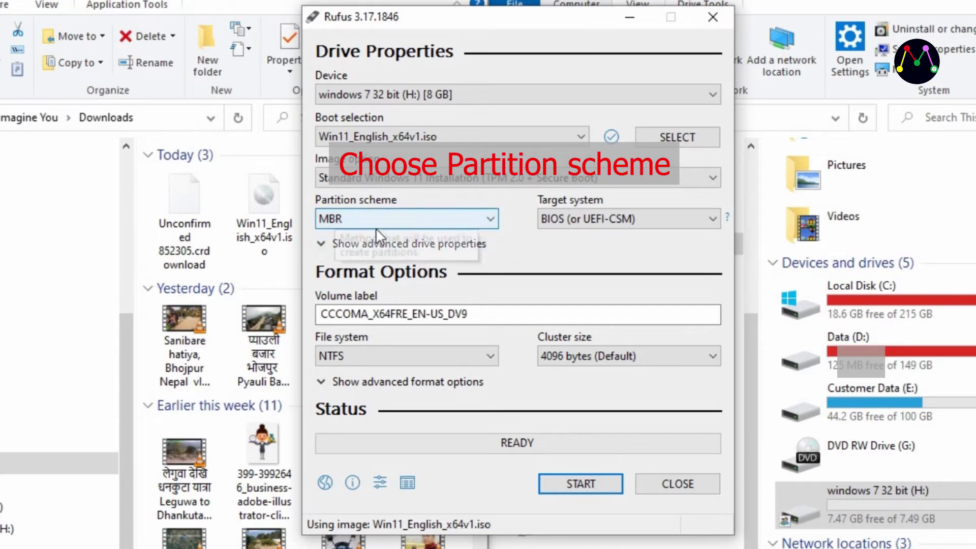
pyautogui.click(490, 219)
pyautogui.click(363, 251)
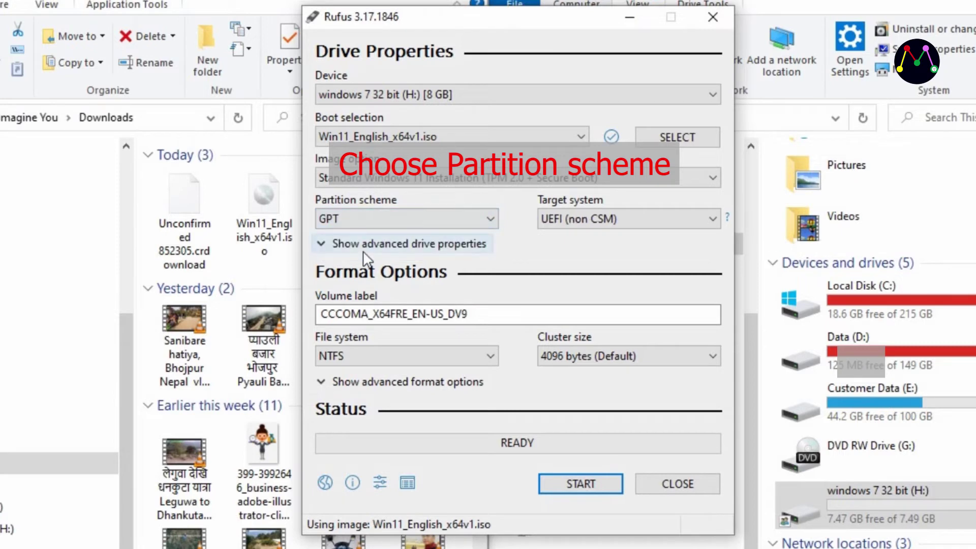
pyautogui.click(478, 226)
pyautogui.click(476, 237)
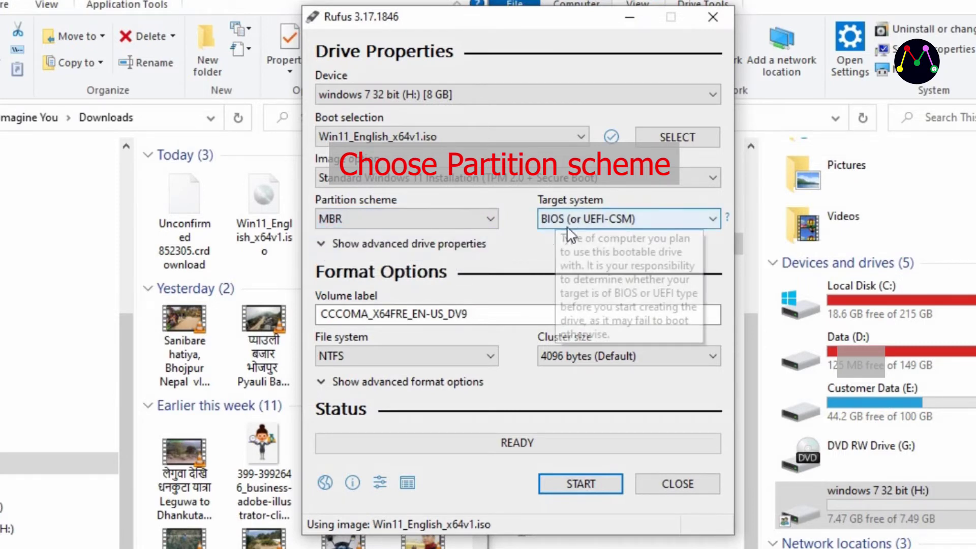
# Step: Set the partition scheme to GPT and start writing the Windows 11 image to the USB drive
pyautogui.click(493, 218)
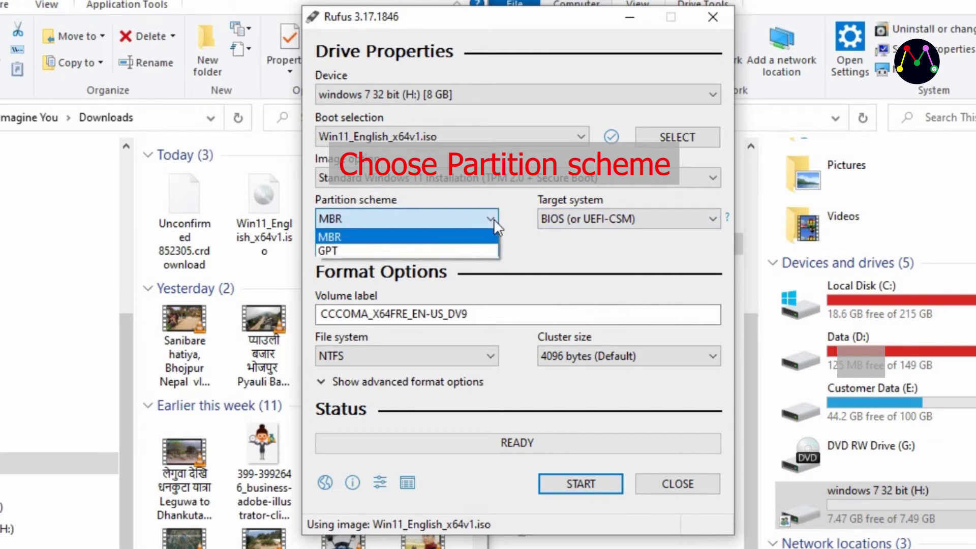
pyautogui.click(425, 248)
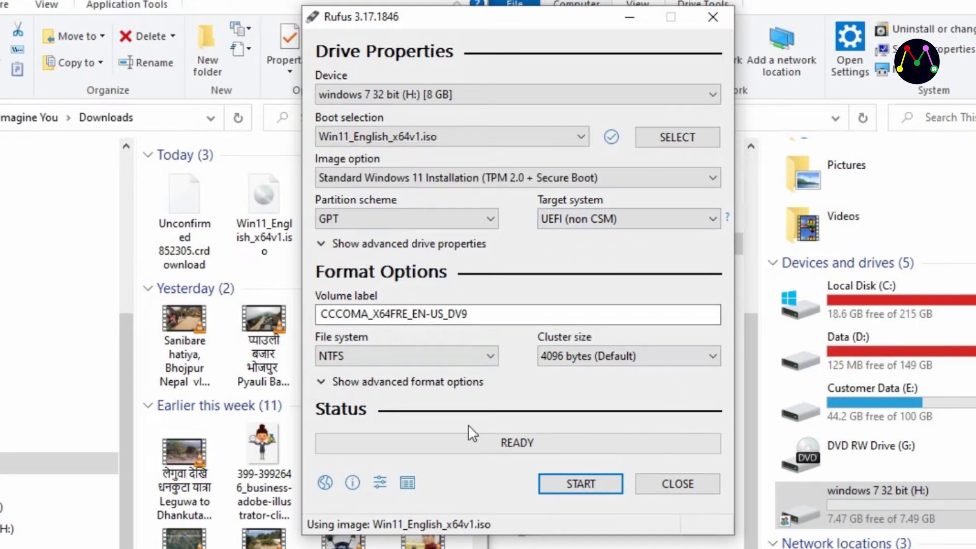
pyautogui.click(609, 485)
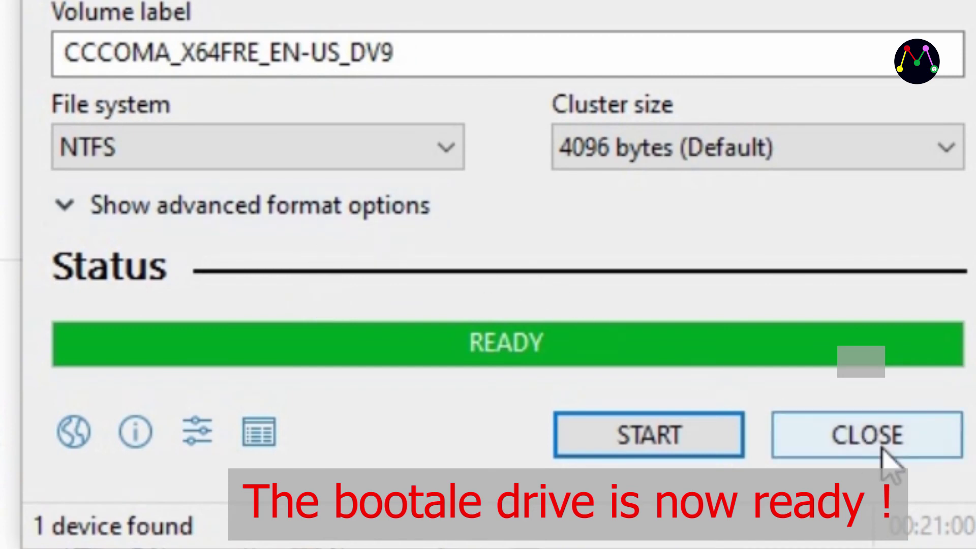
# Step: Close Rufus, refresh This PC, and open the finished CCCOMA_X64FRE_EN-US_DV9 (I:) drive
pyautogui.click(867, 436)
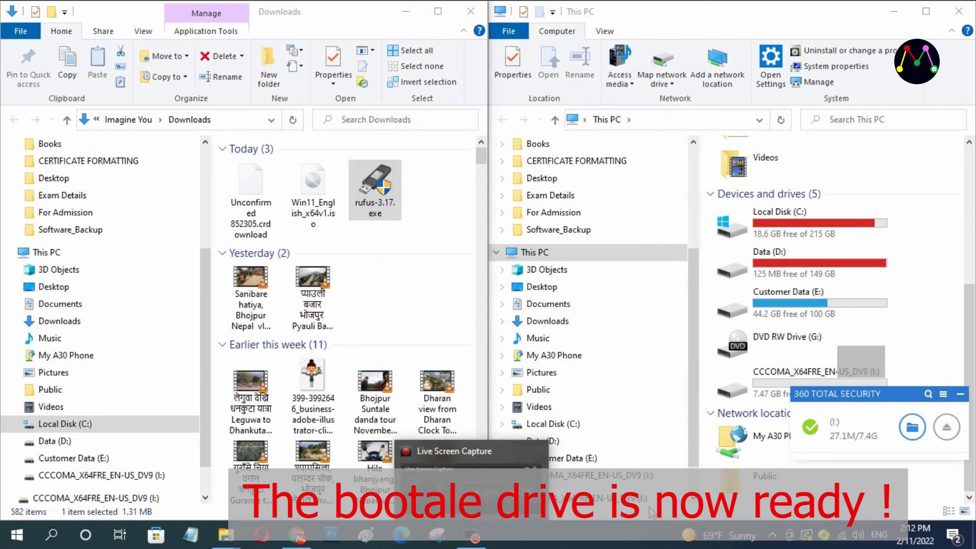
pyautogui.click(959, 395)
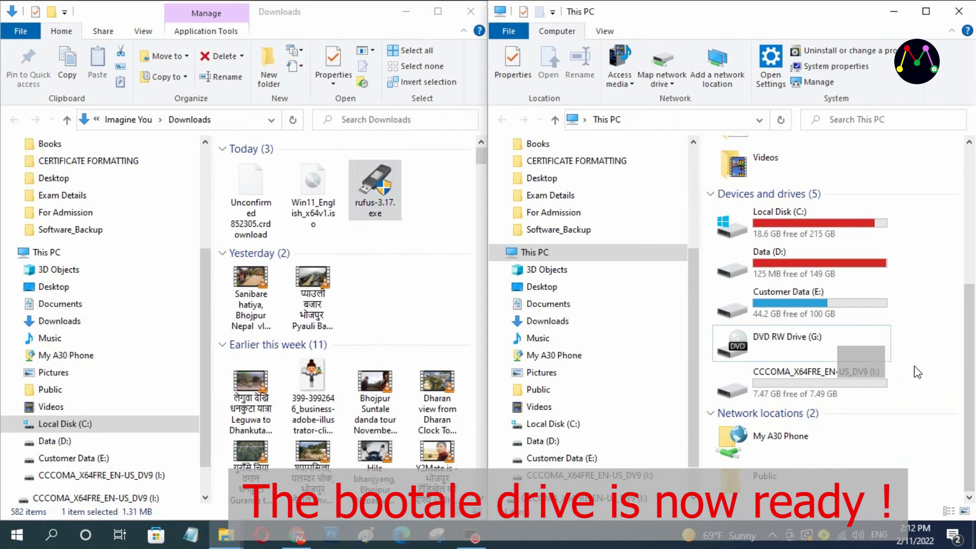
pyautogui.rightClick(917, 372)
pyautogui.click(888, 261)
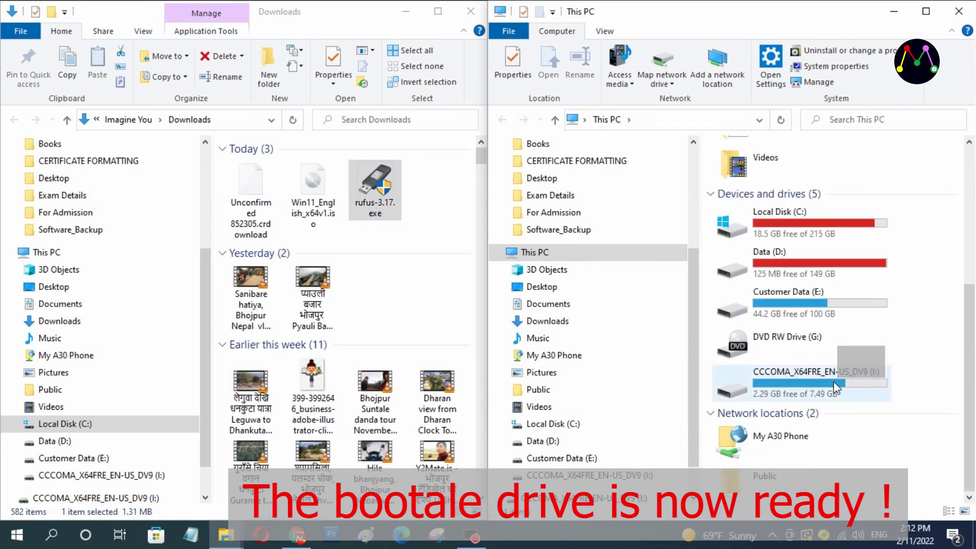
pyautogui.click(793, 378)
pyautogui.doubleClick(797, 377)
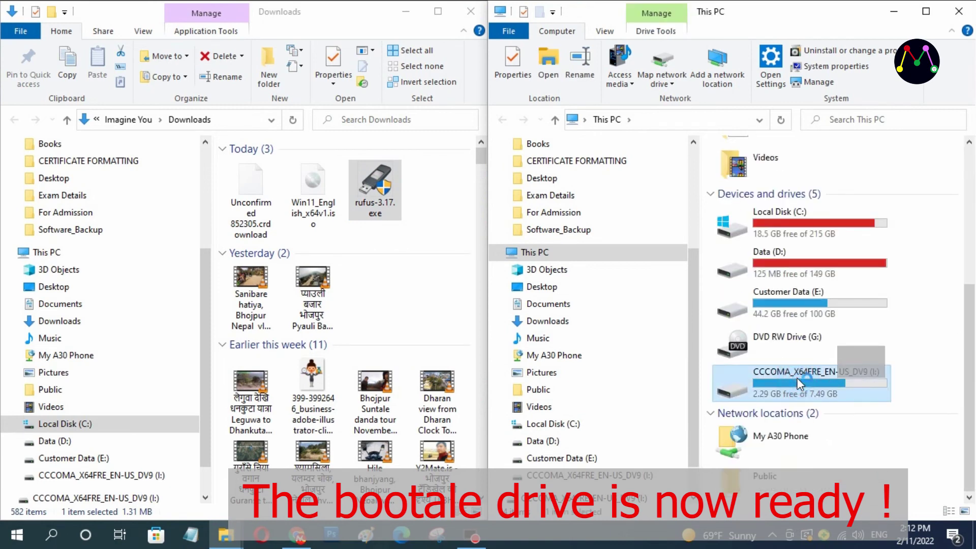